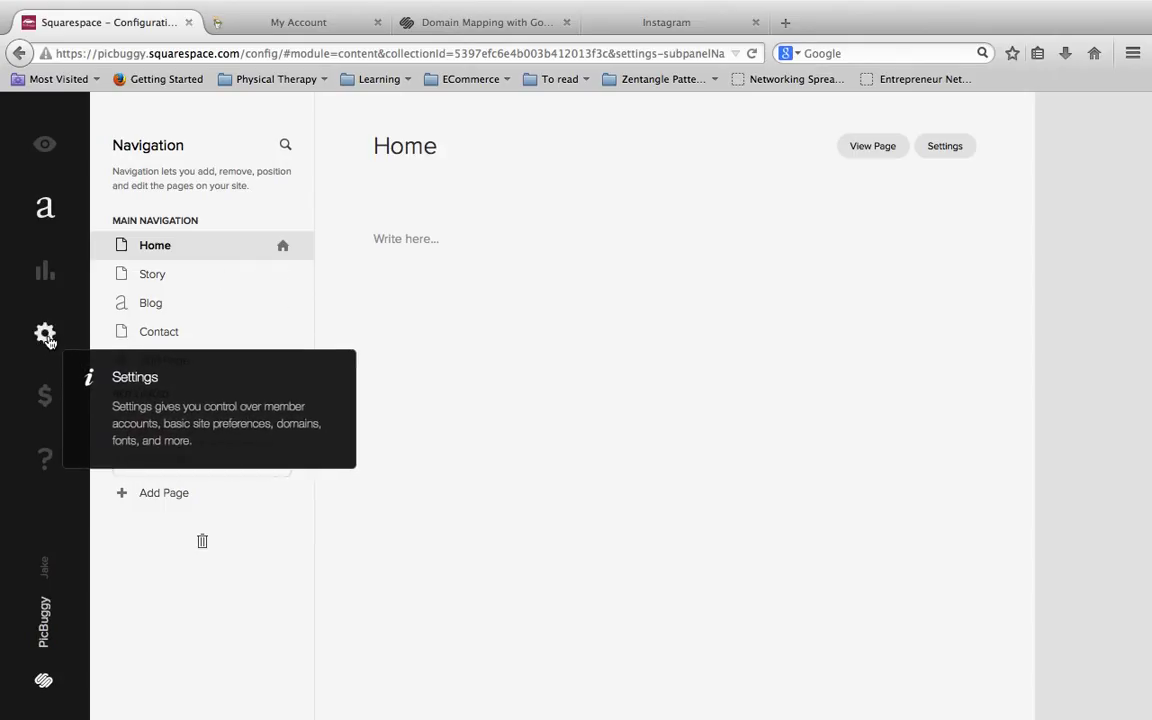
# - Connect the PicBuggy Instagram account in the site's Connected Accounts settings and reload the page
pyautogui.click(46, 335)
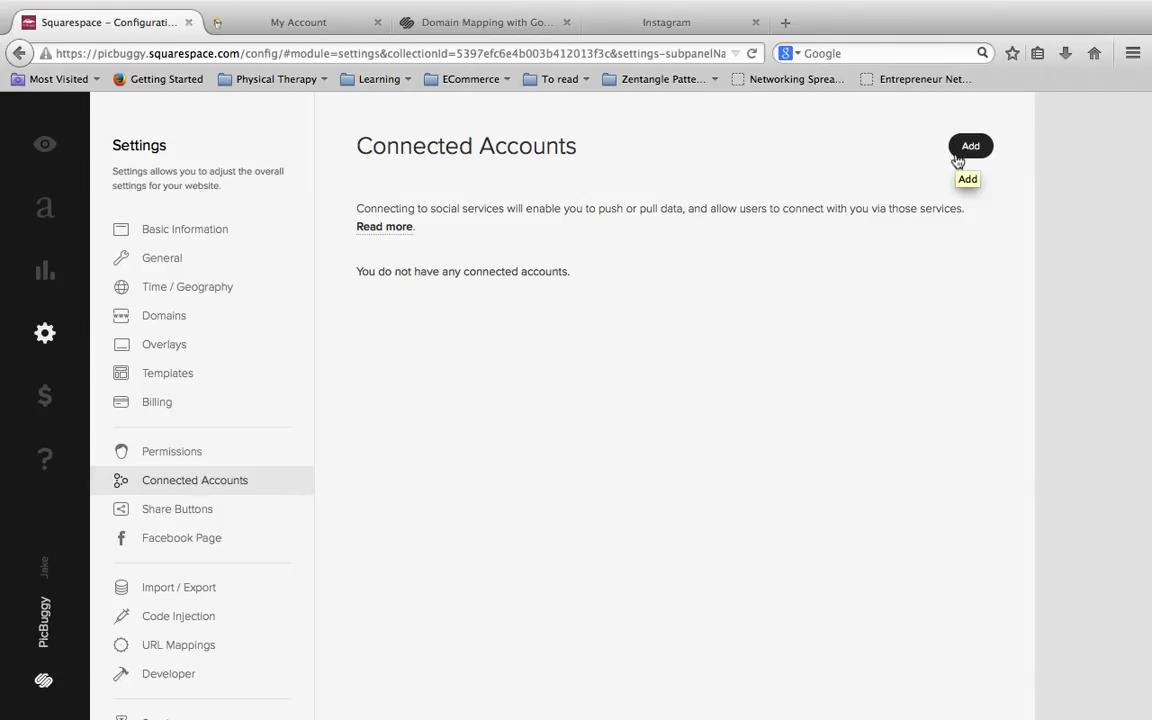
pyautogui.click(965, 147)
pyautogui.click(754, 55)
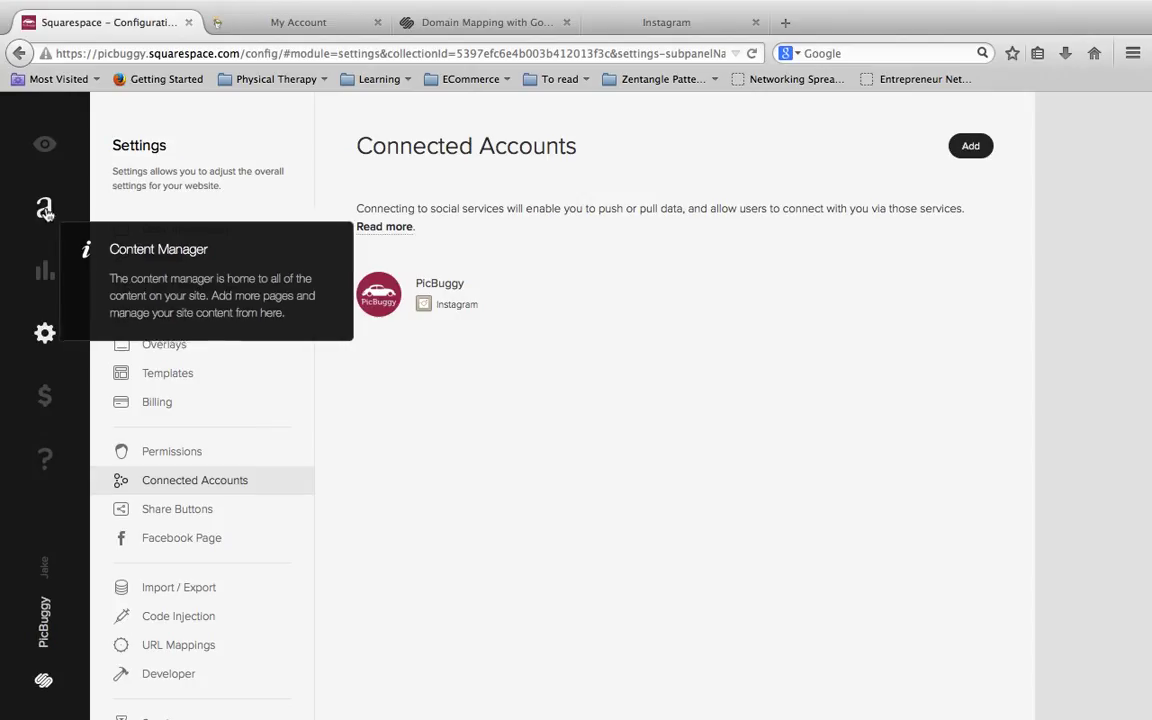
# - Insert an Instagram block above the empty text block on the Home page
pyautogui.click(45, 210)
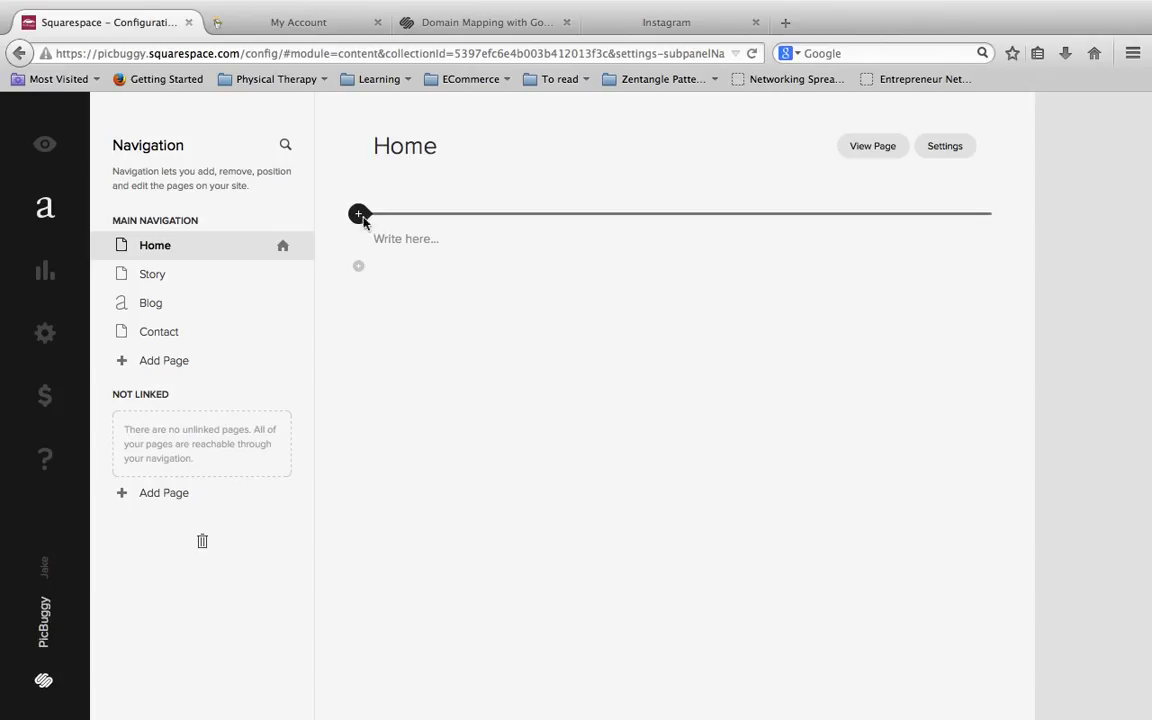
pyautogui.click(360, 216)
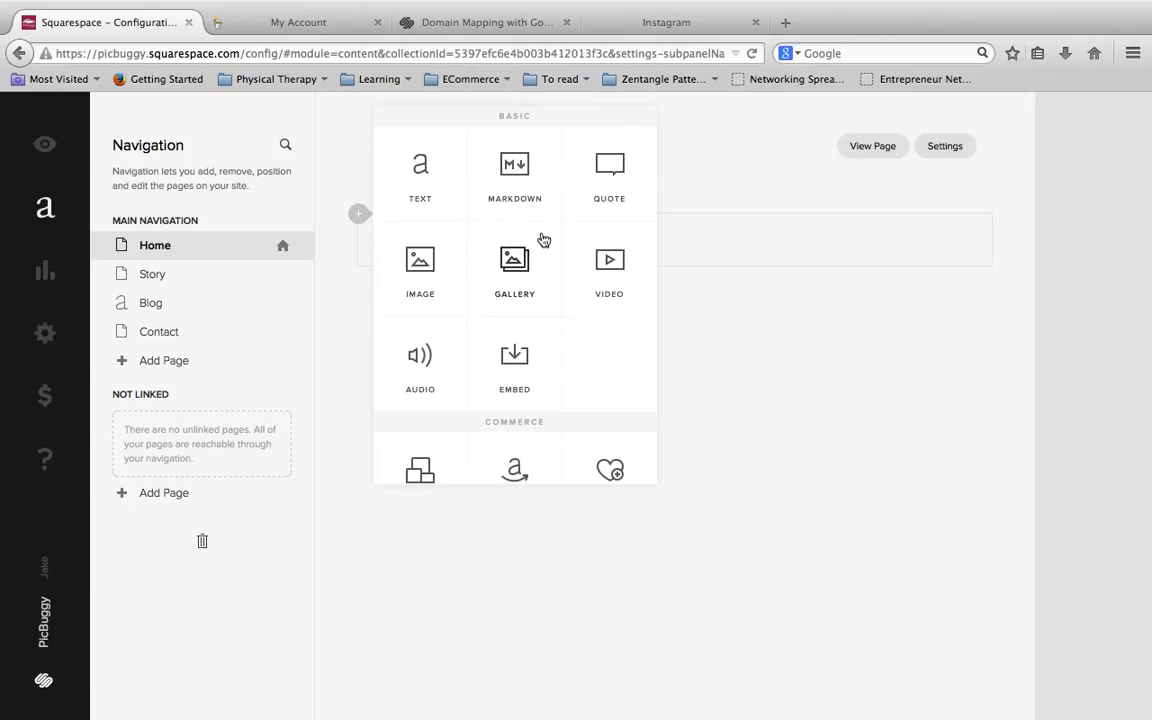
pyautogui.scroll(-1, 540, 240)
pyautogui.scroll(-4, 542, 246)
pyautogui.scroll(-6, 543, 246)
pyautogui.scroll(-5, 543, 246)
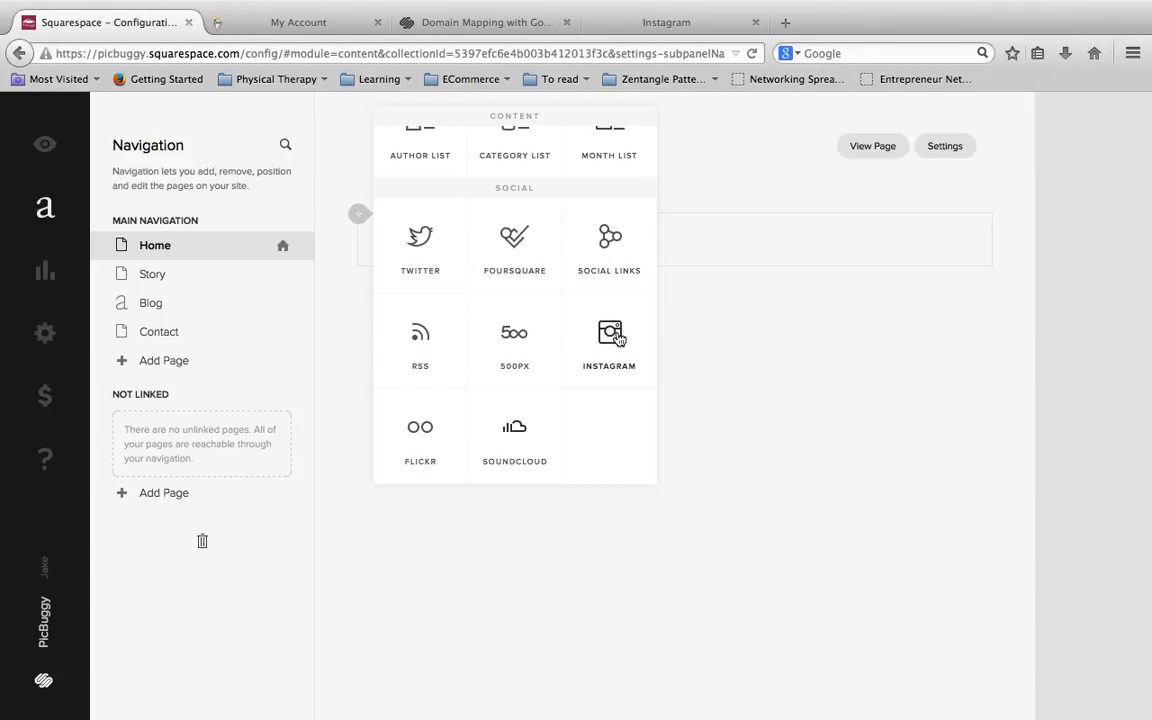
pyautogui.click(612, 335)
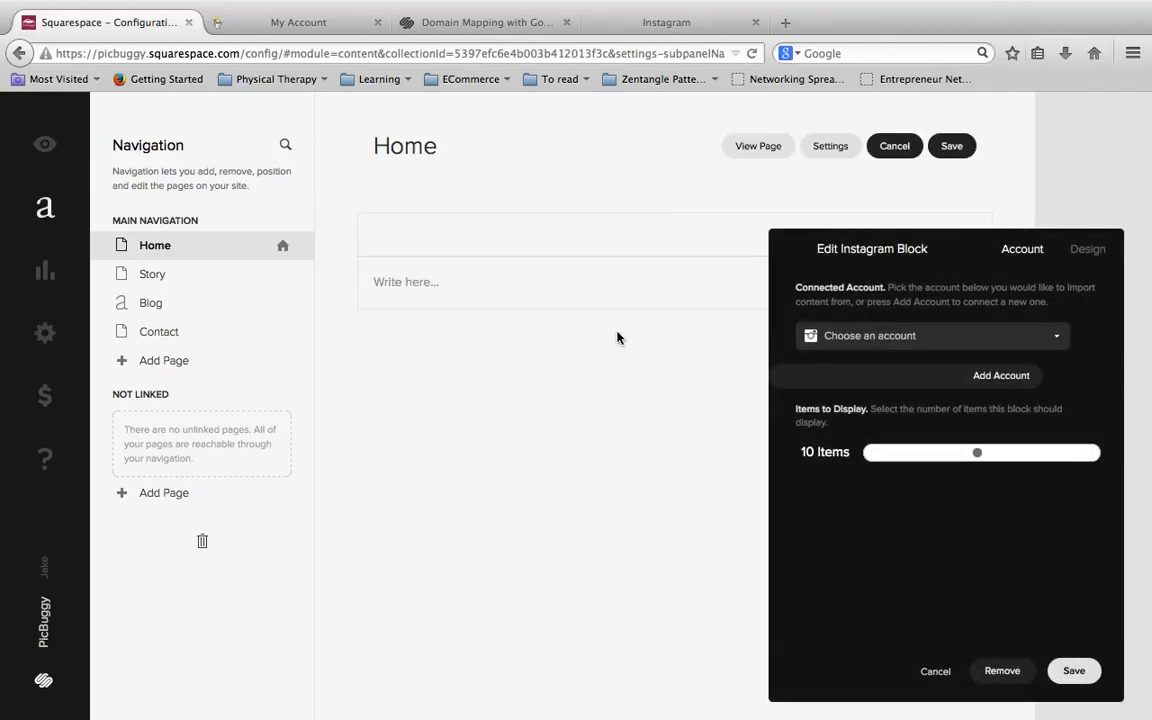
# - Set the Instagram block's connected account to PicBuggy and save the block
pyautogui.click(940, 338)
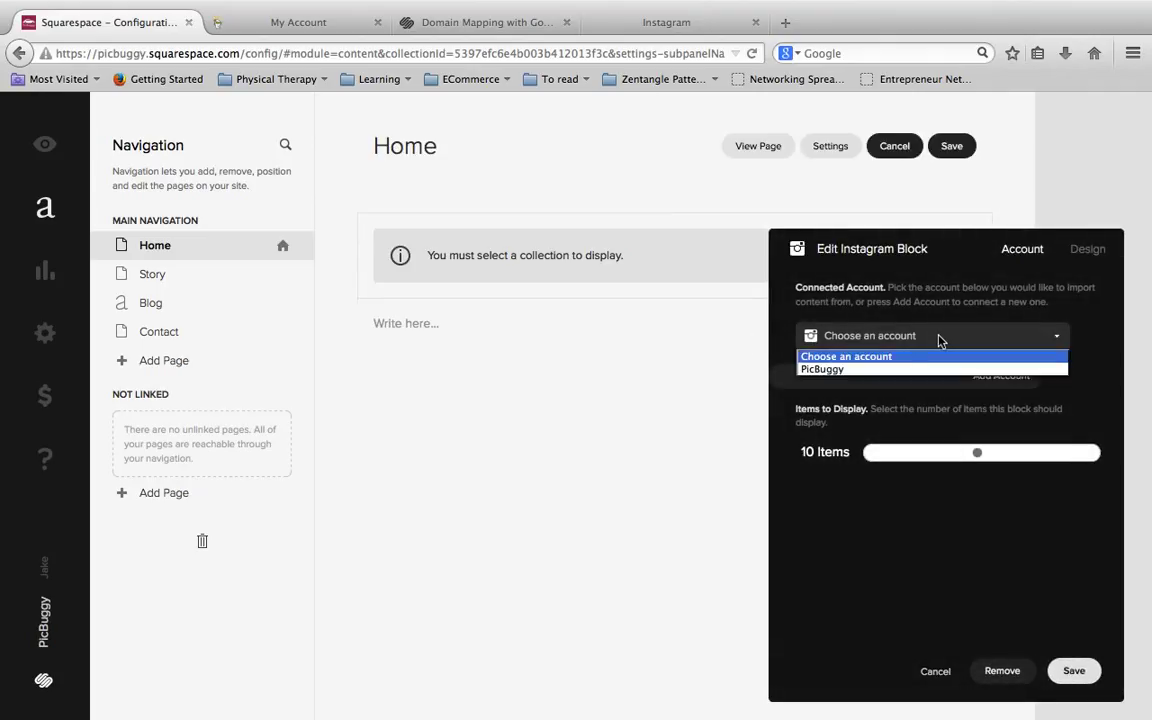
pyautogui.click(883, 372)
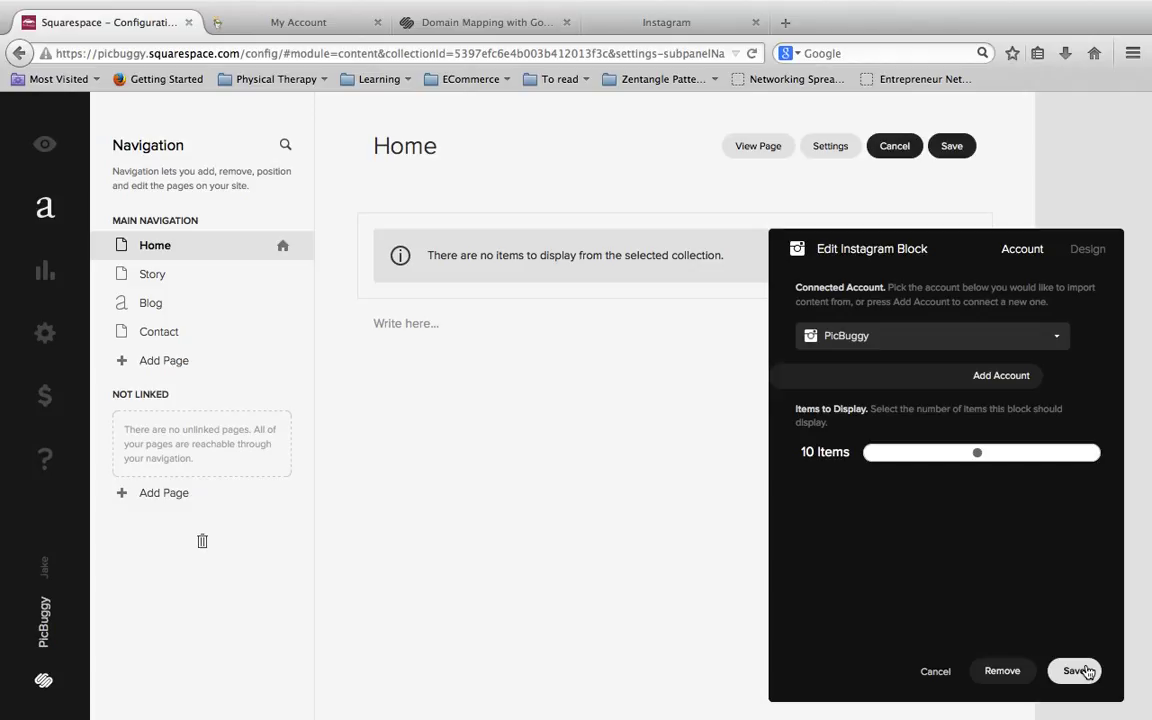
pyautogui.click(1076, 671)
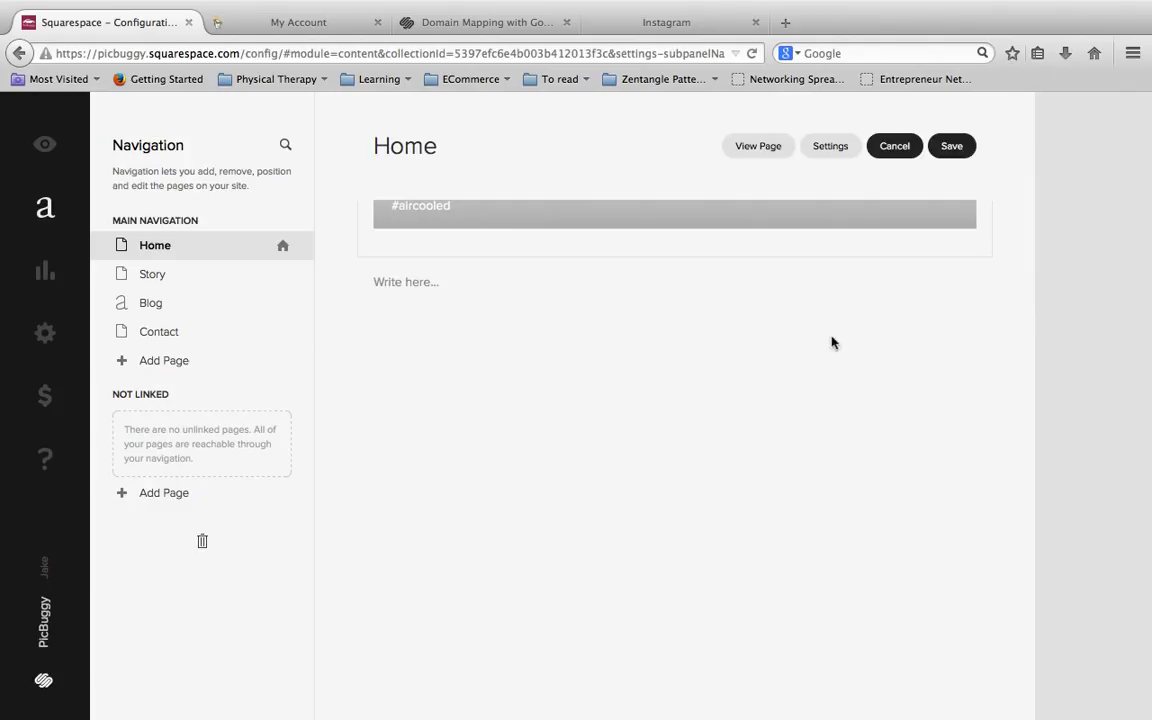
# - Save the Home page with the new Instagram block and reload the page editor
pyautogui.click(700, 241)
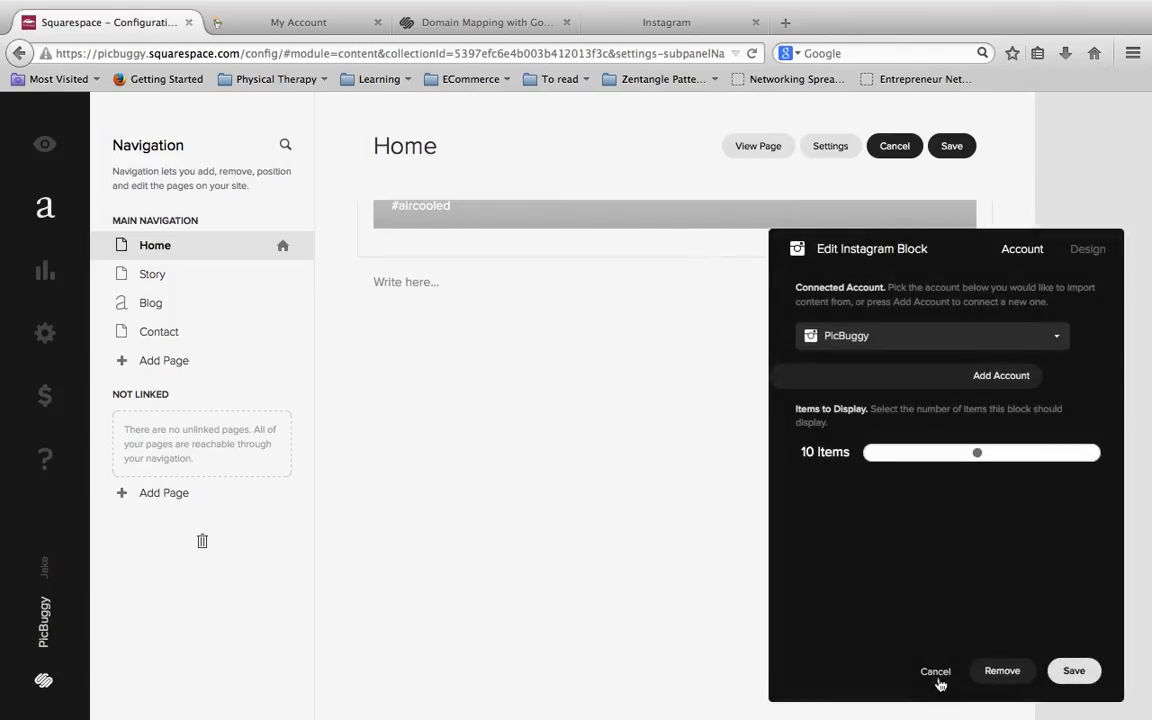
pyautogui.click(935, 672)
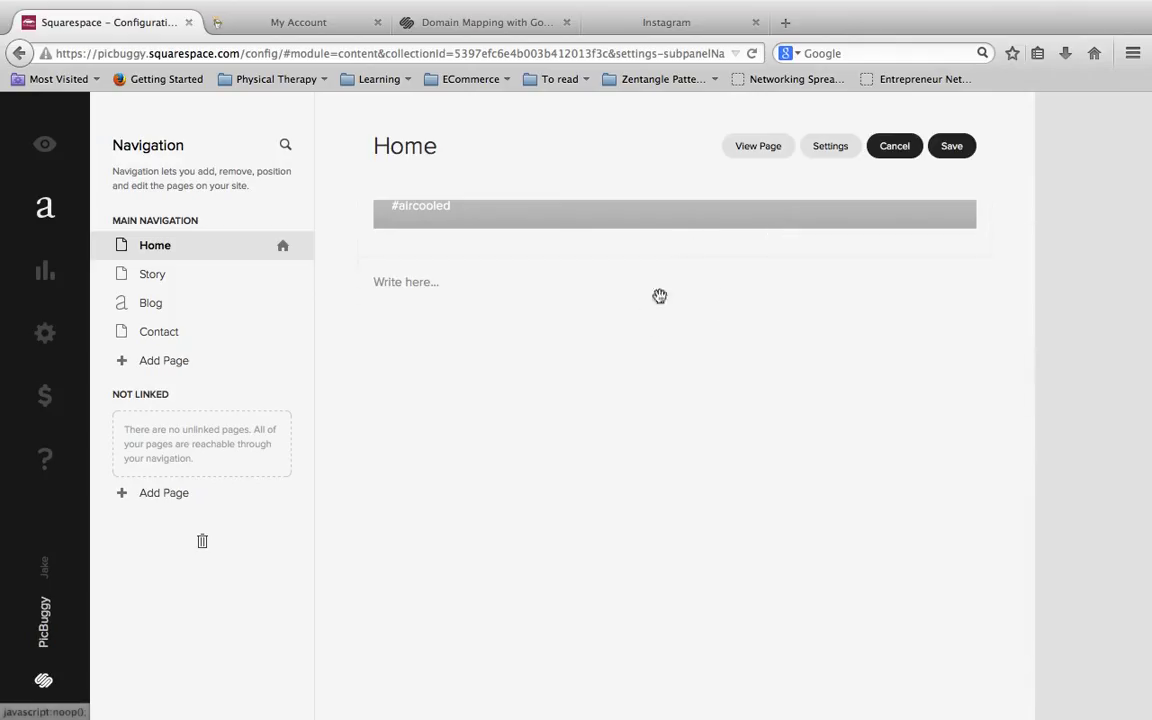
pyautogui.click(558, 283)
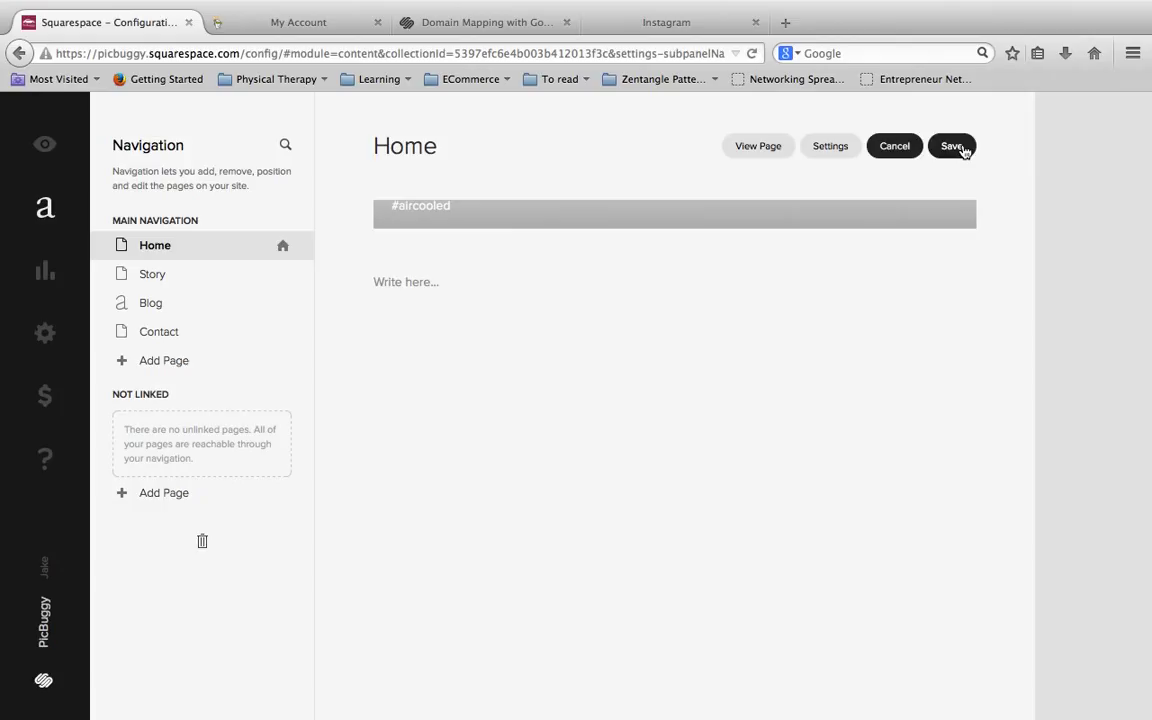
pyautogui.click(963, 150)
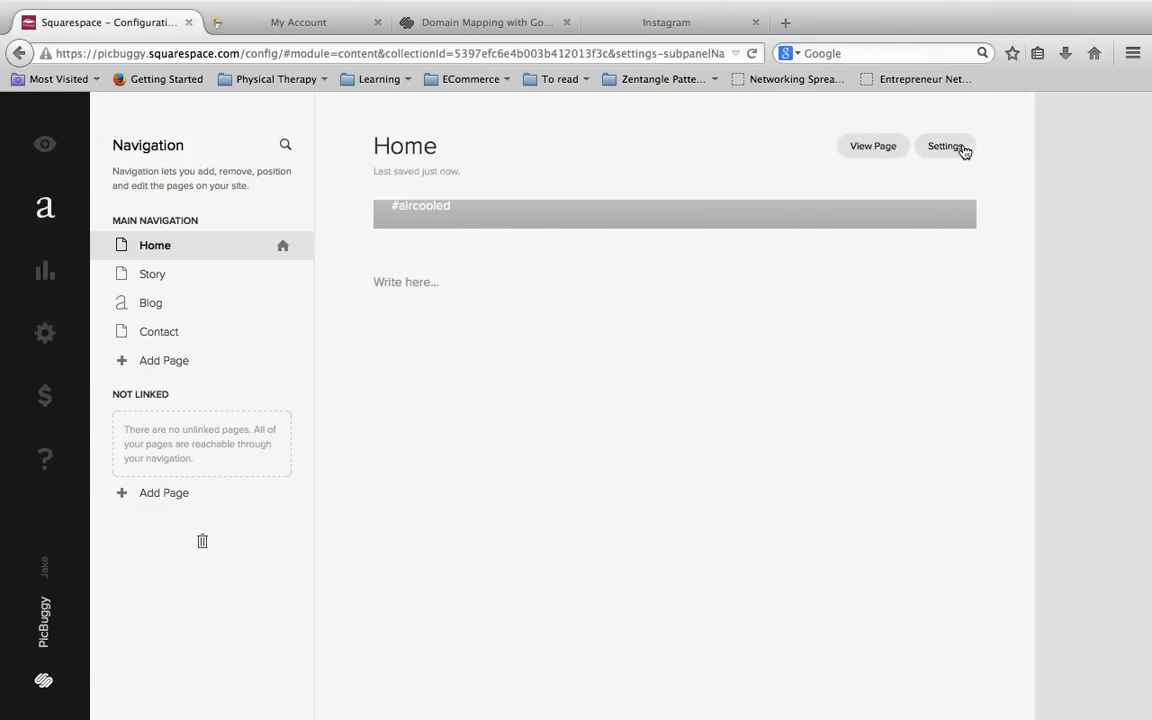
pyautogui.click(750, 56)
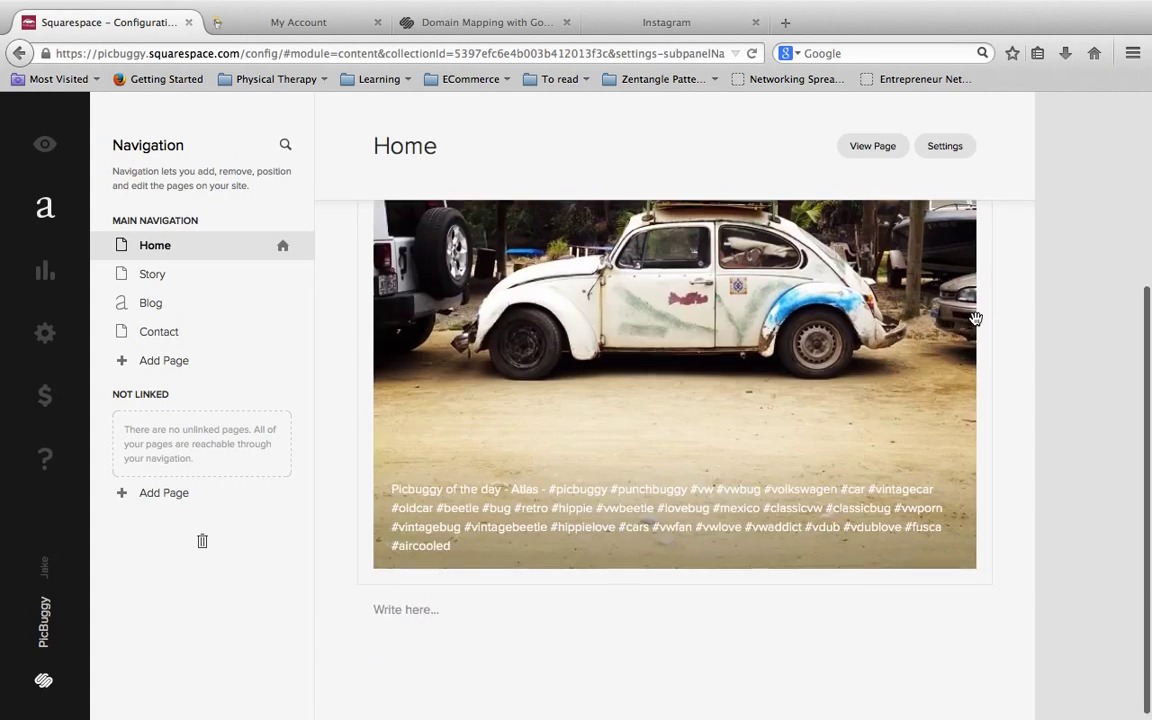
# - Edit the Instagram block's gallery design, trying Slider first and settling on Grid
pyautogui.scroll(4, 975, 318)
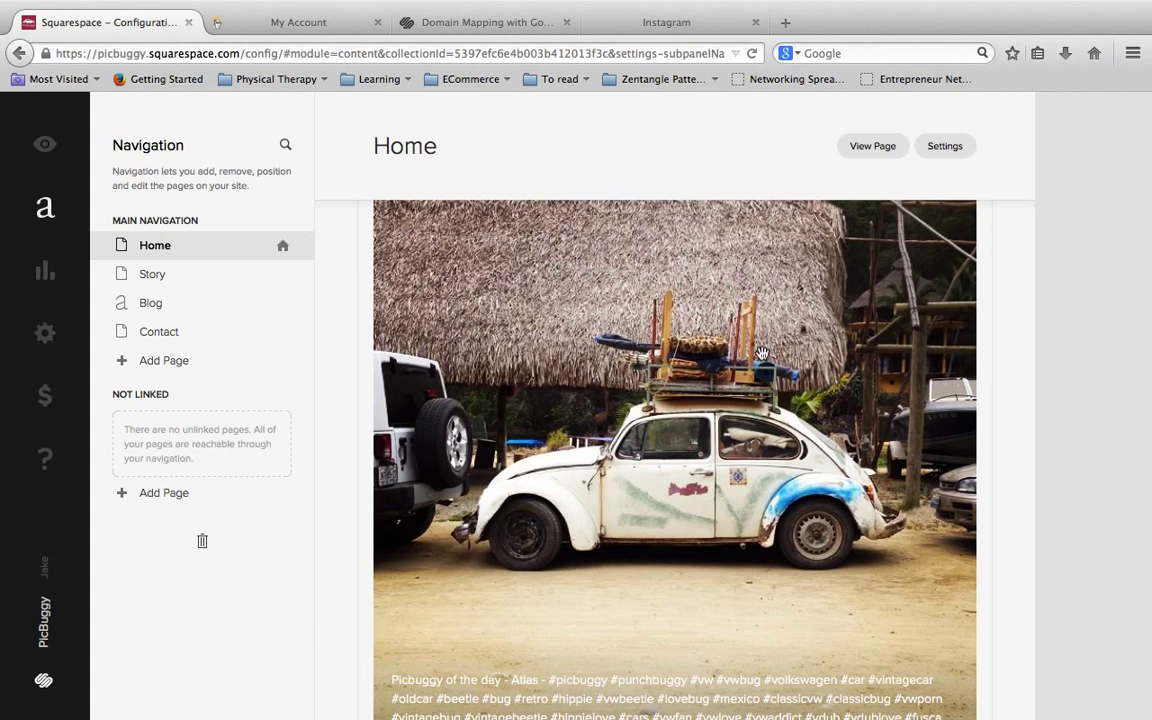
pyautogui.click(687, 322)
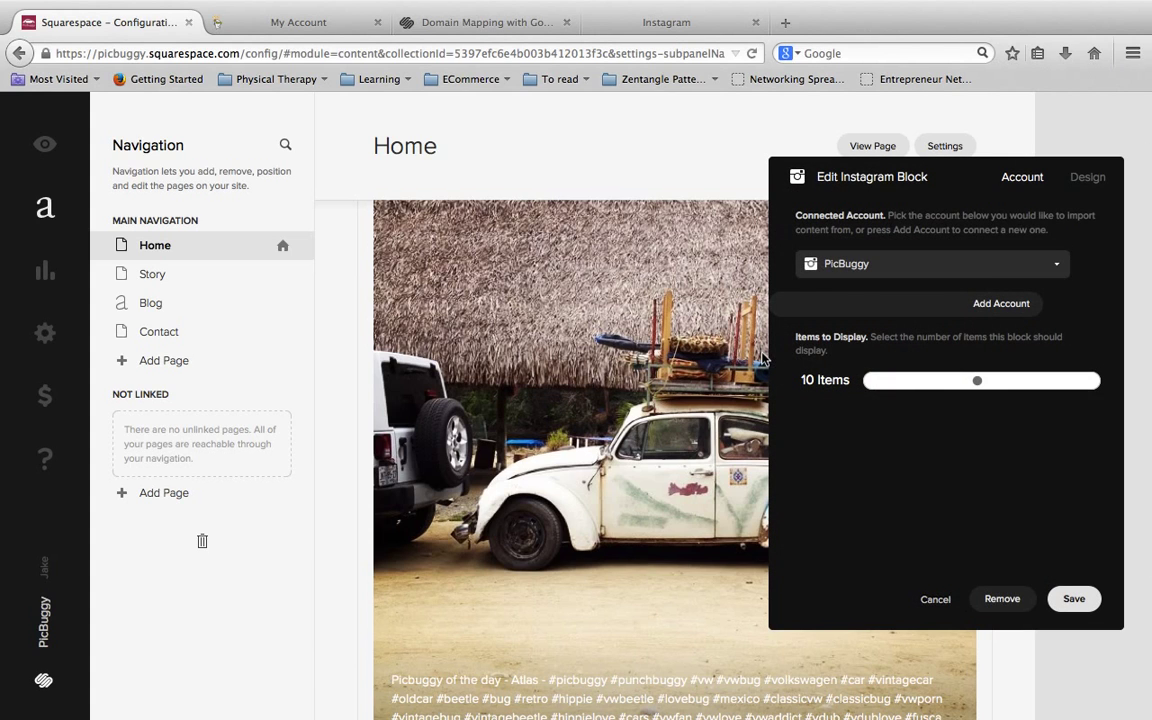
pyautogui.click(1079, 180)
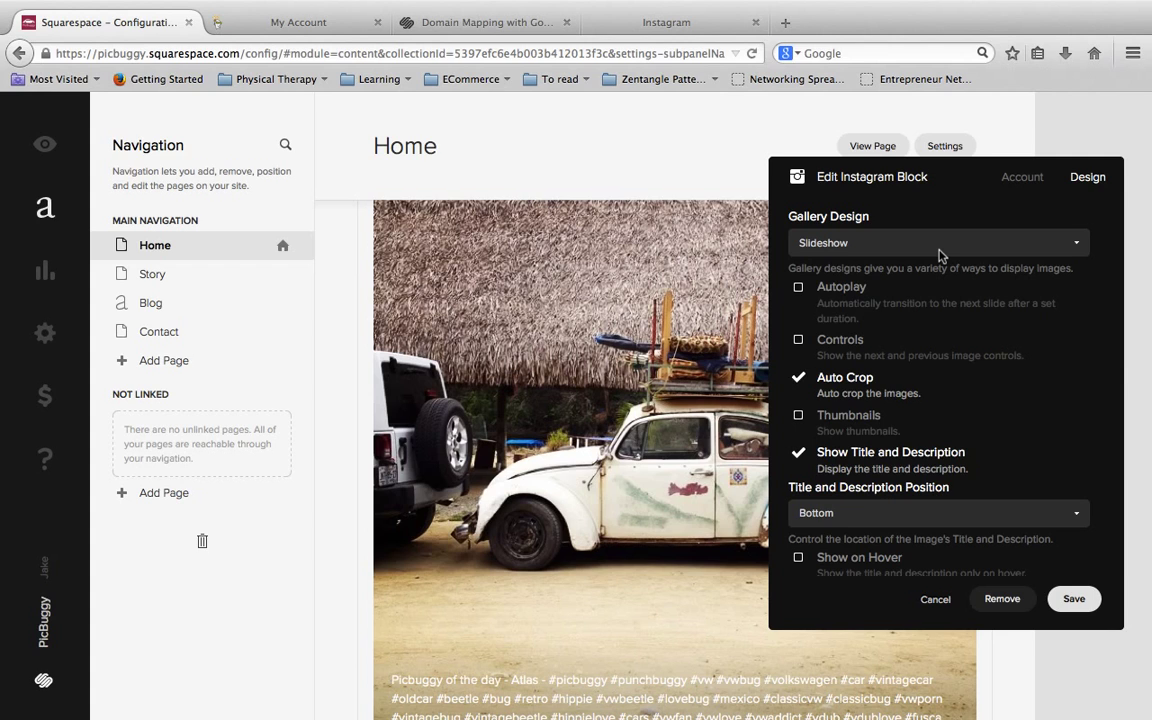
pyautogui.click(938, 248)
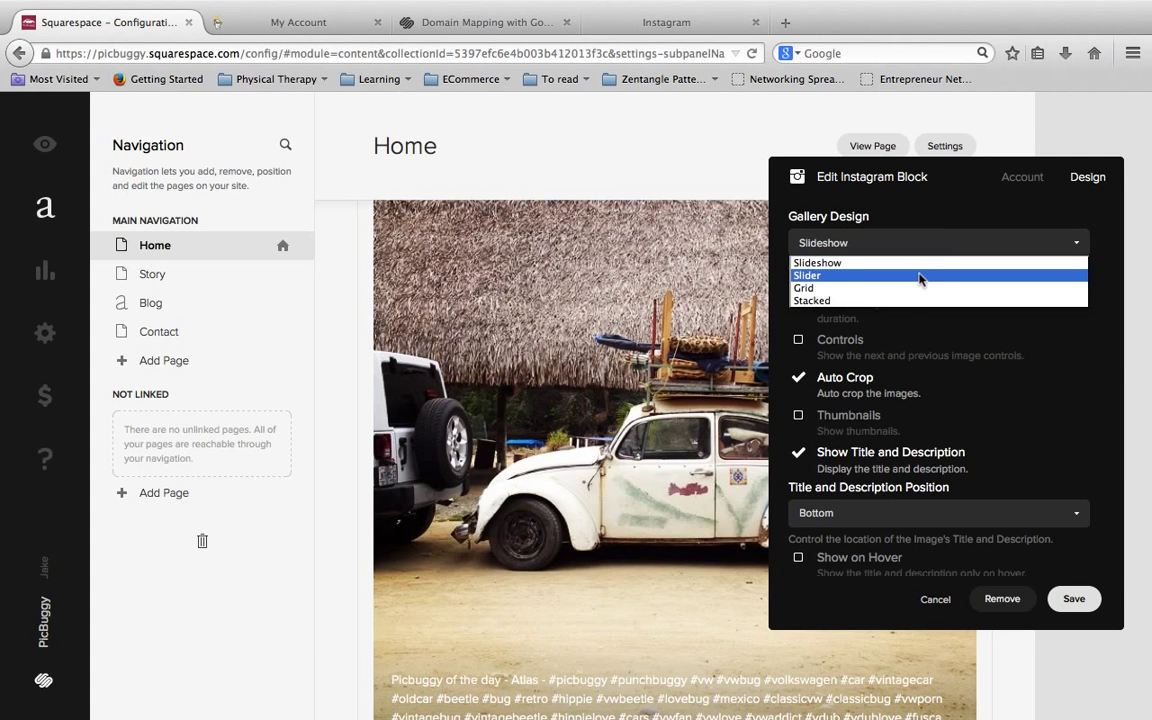
pyautogui.click(920, 279)
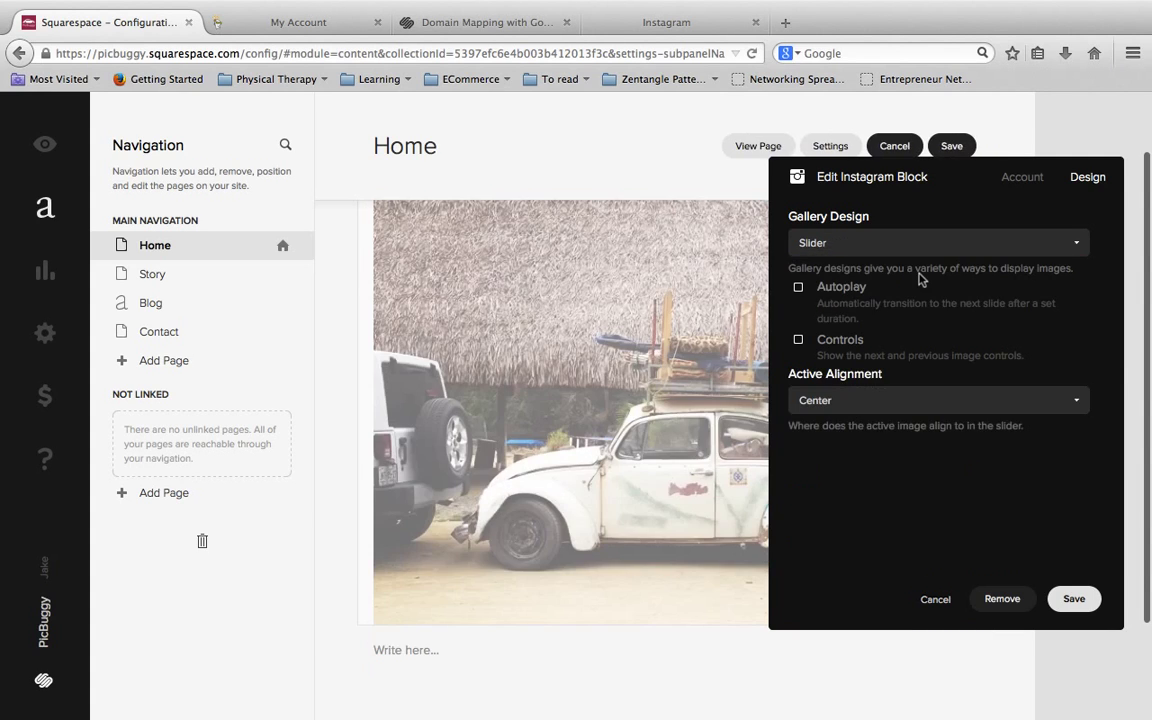
pyautogui.moveTo(870, 176); pyautogui.dragTo(206, 218)
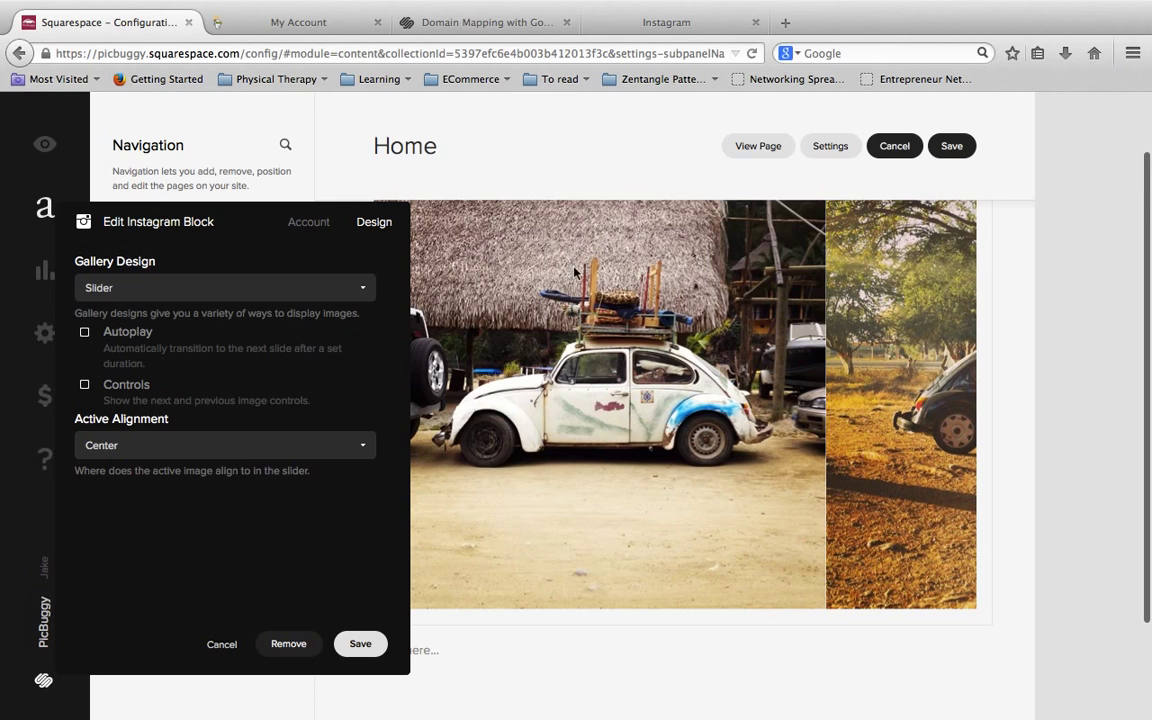
pyautogui.click(265, 289)
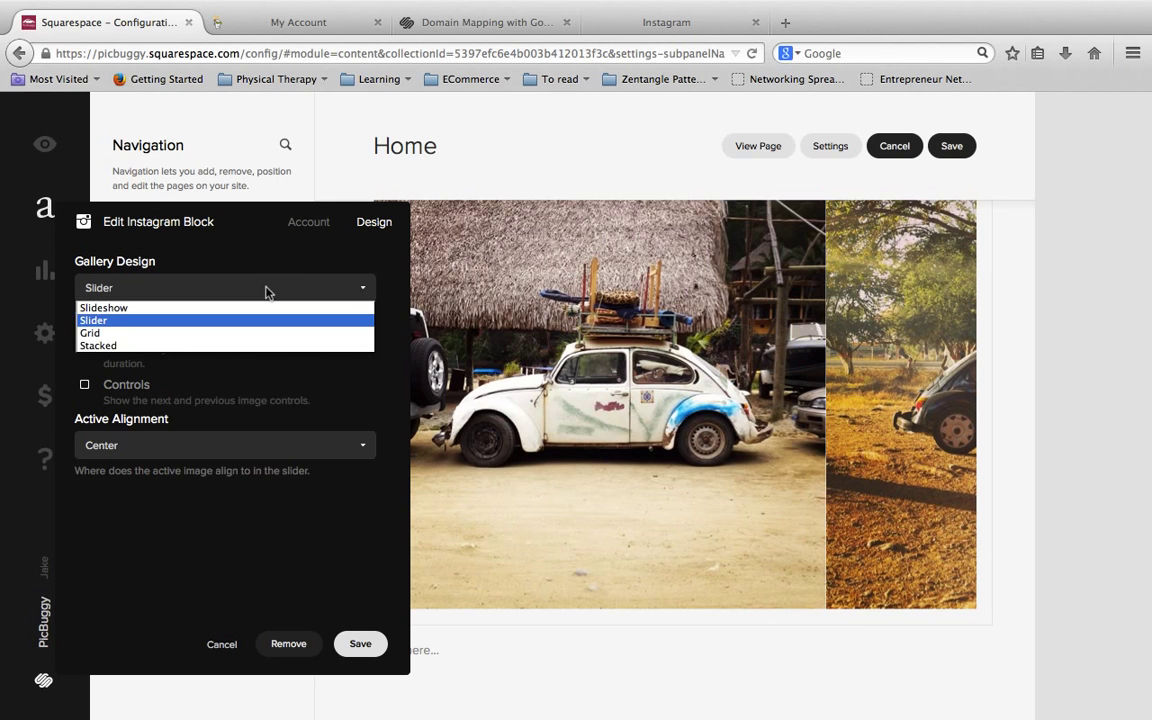
pyautogui.click(200, 333)
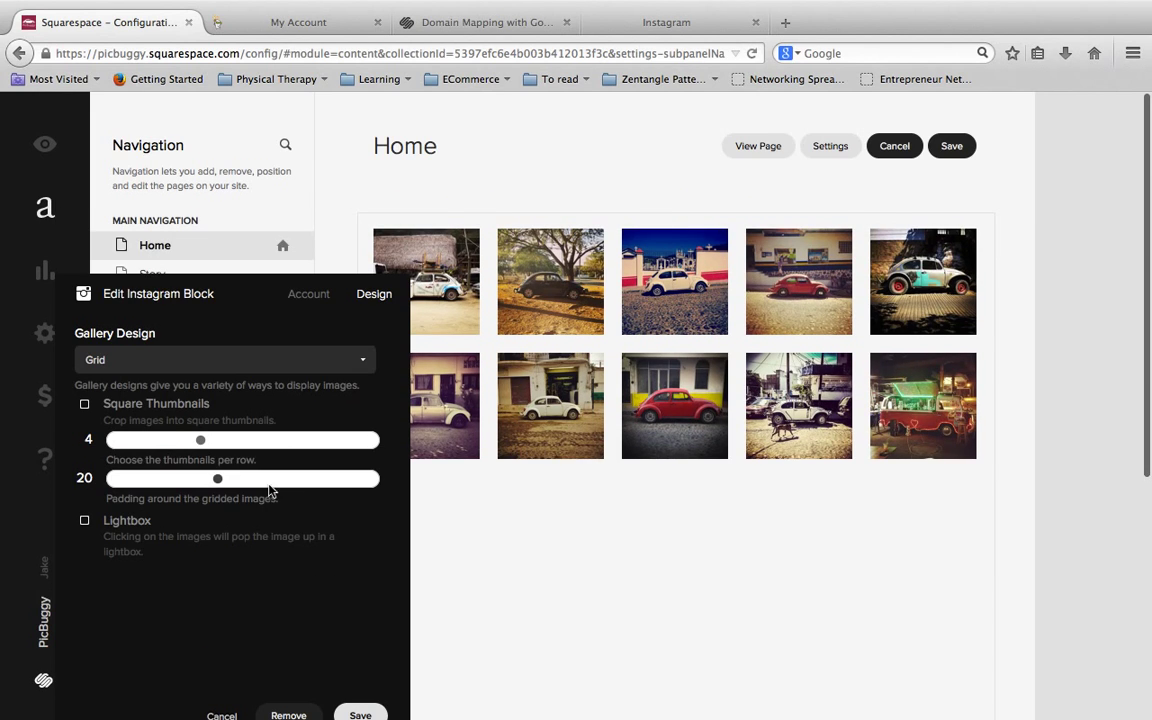
# - Try the Stacked gallery design on the Instagram block, look through the images, and return it to Grid
pyautogui.click(192, 362)
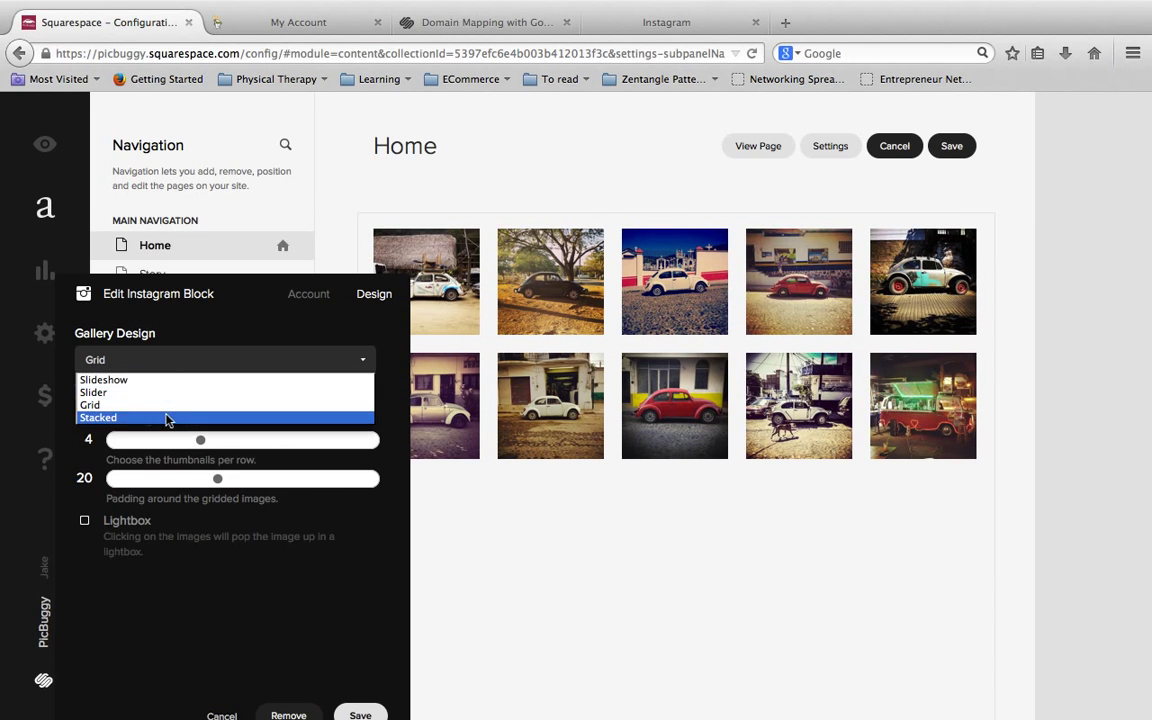
pyautogui.click(166, 419)
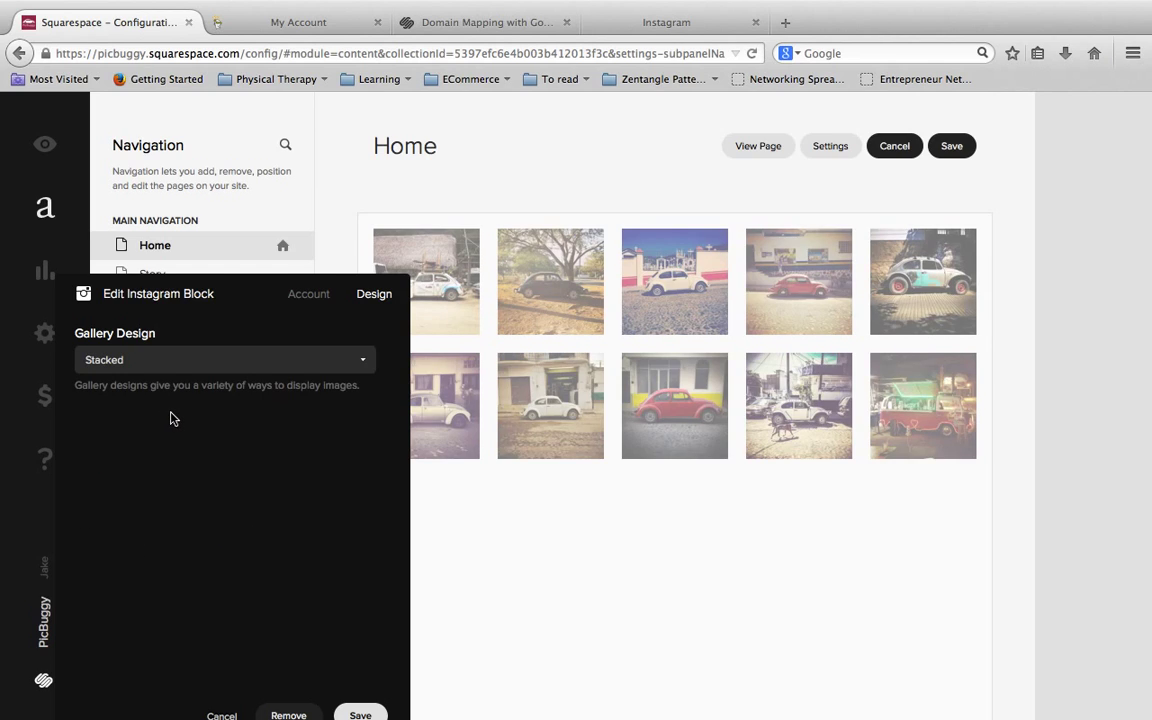
pyautogui.scroll(-10, 718, 400)
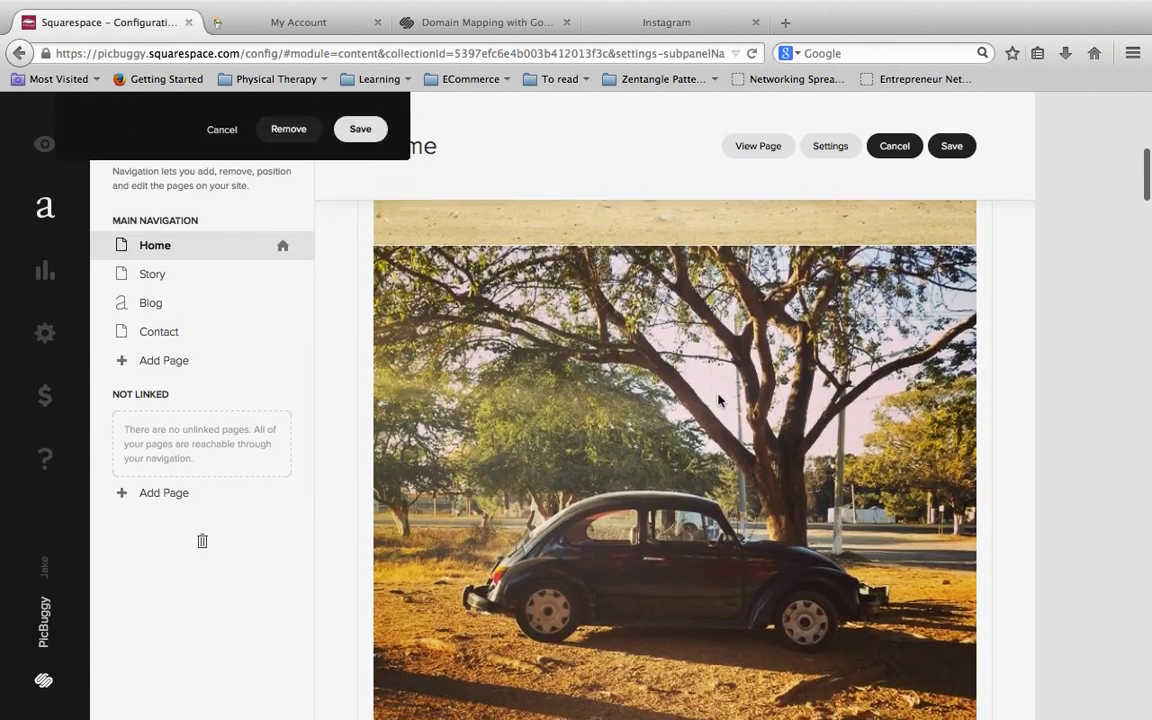
pyautogui.scroll(10, 718, 400)
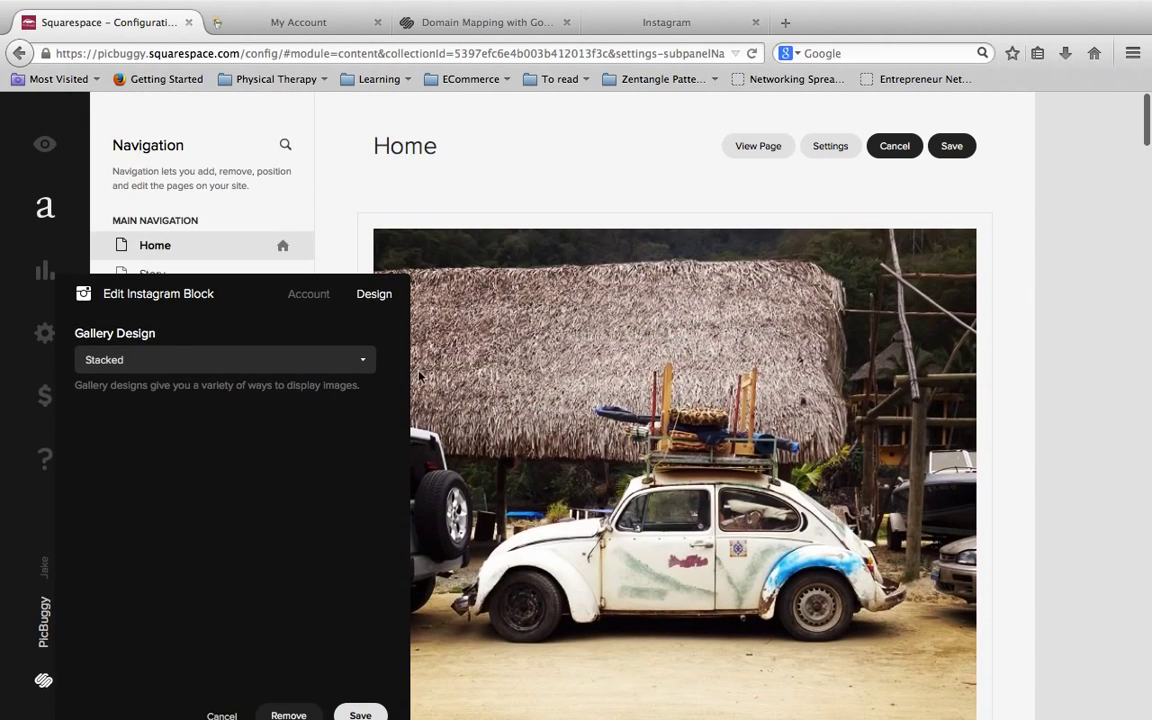
pyautogui.click(320, 360)
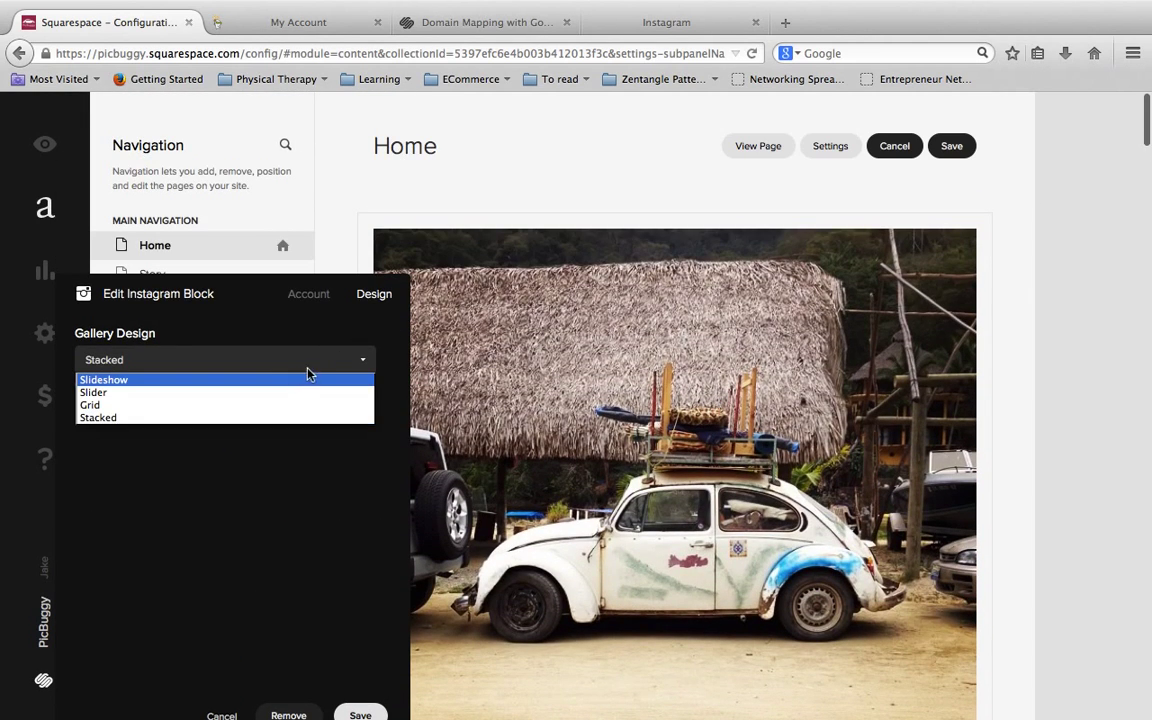
pyautogui.click(373, 329)
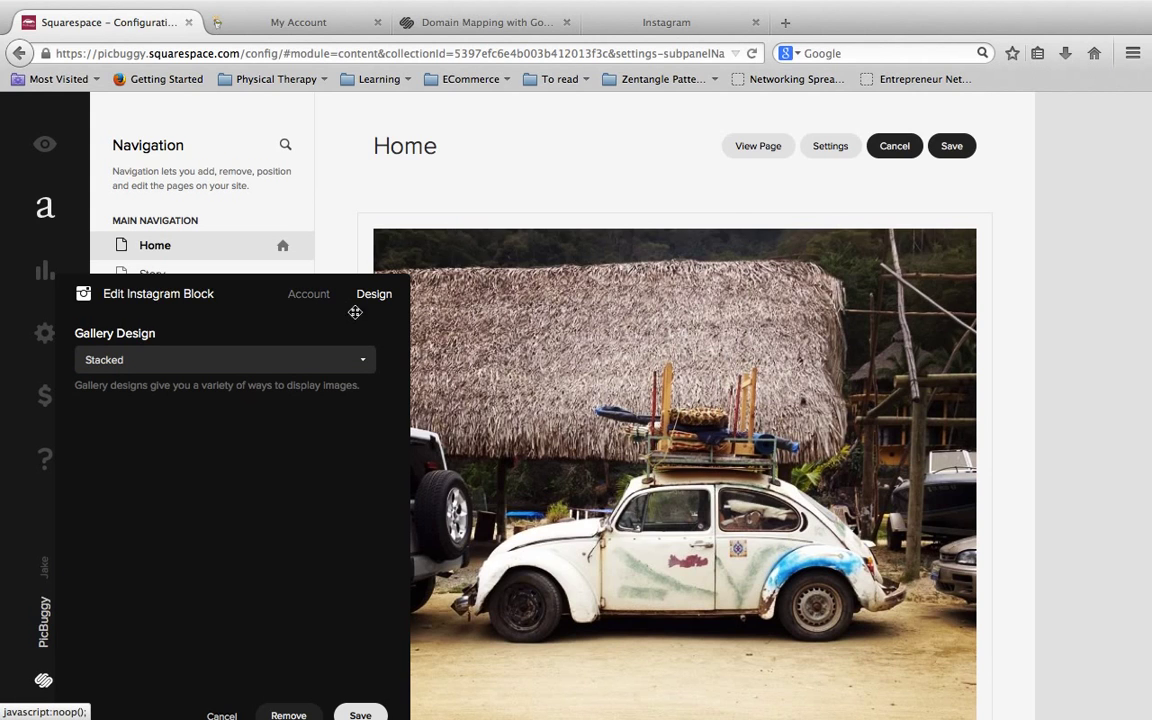
pyautogui.click(301, 360)
pyautogui.click(258, 405)
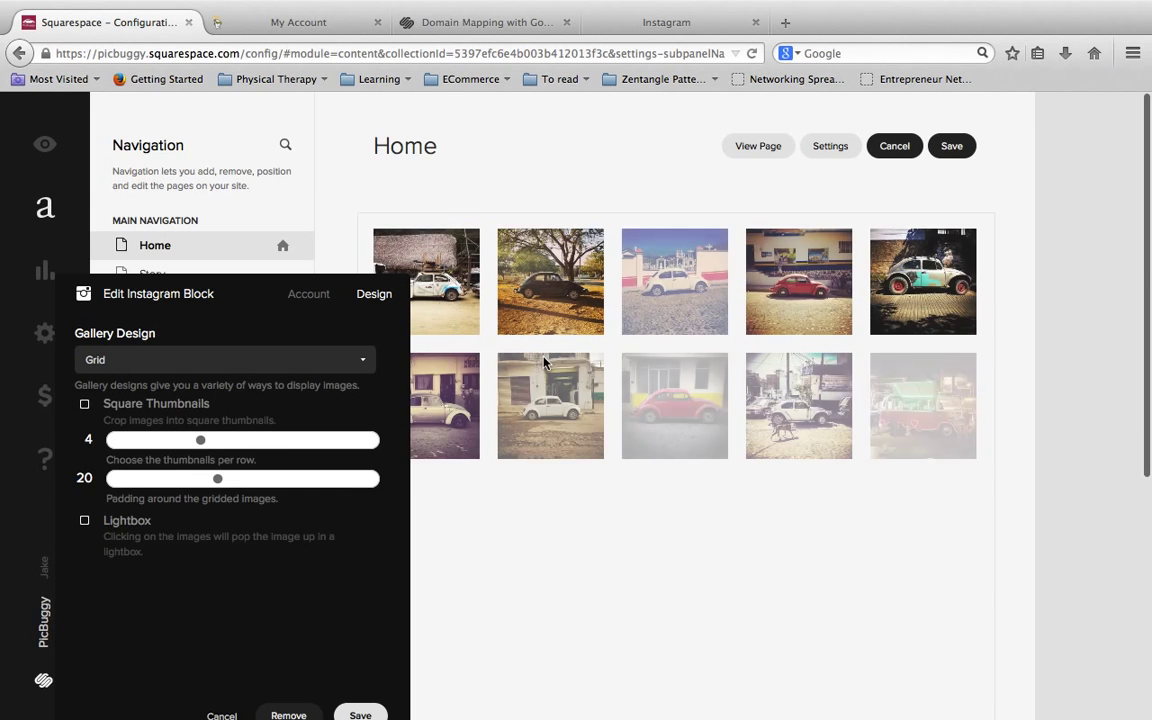
# - Set the Instagram block to display 20 items and save the block
pyautogui.click(306, 293)
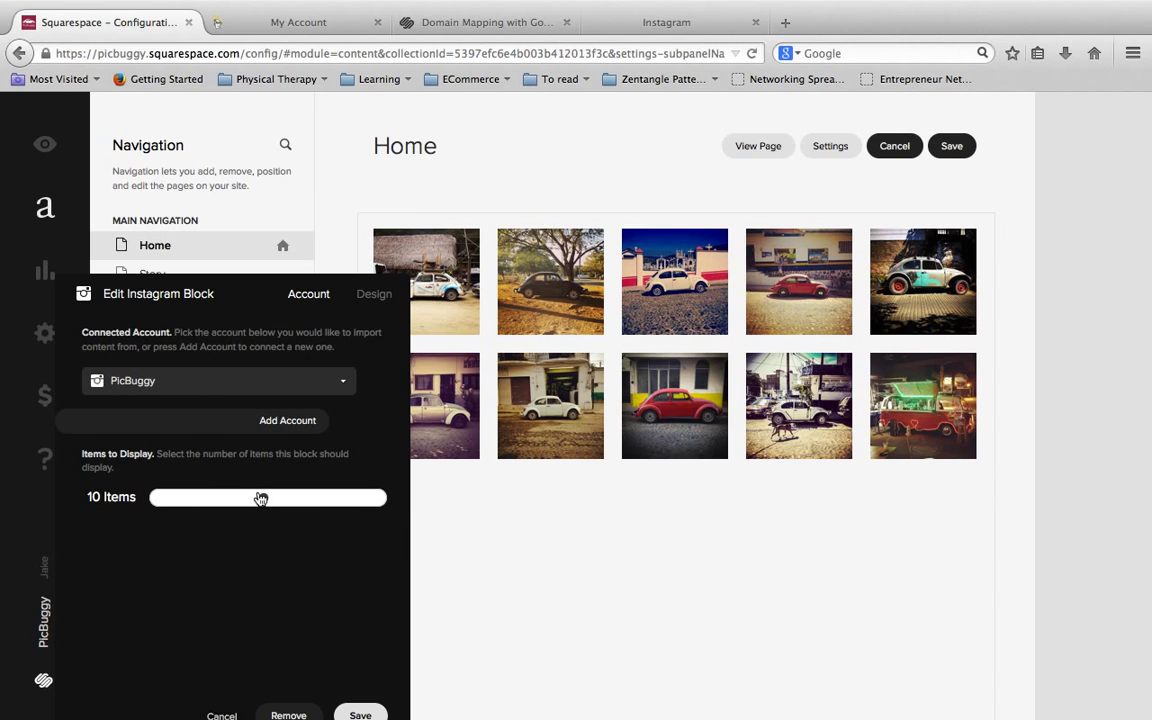
pyautogui.moveTo(261, 499); pyautogui.dragTo(417, 499)
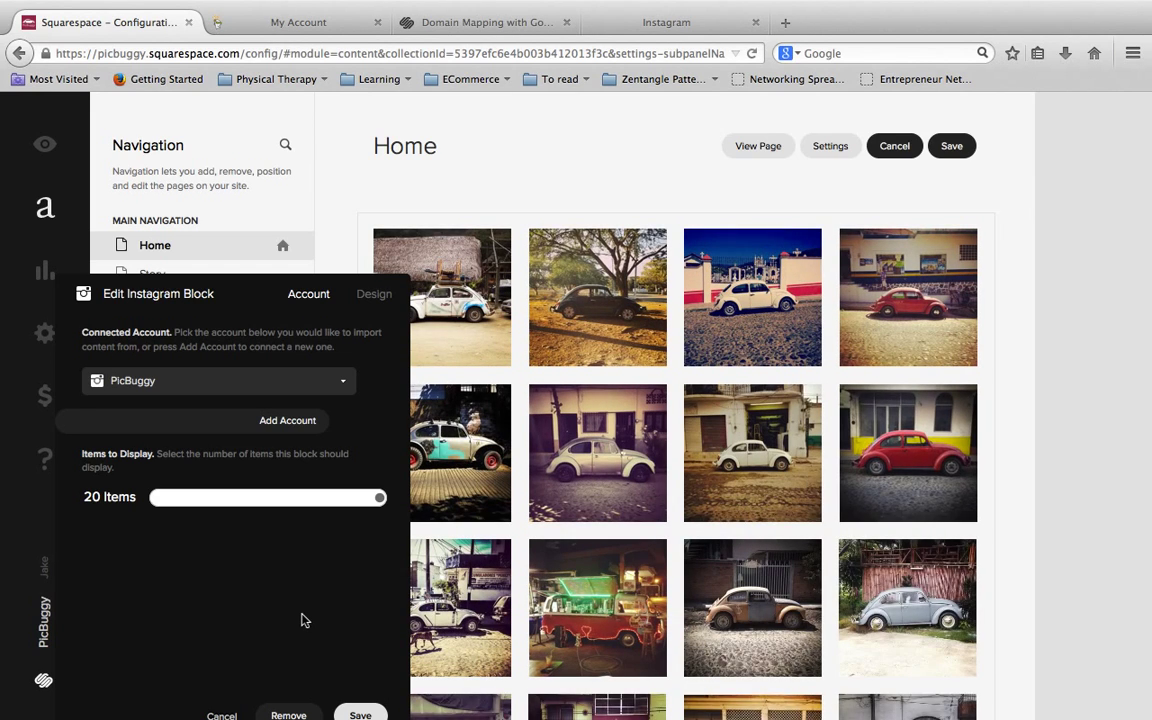
pyautogui.scroll(-2, 303, 619)
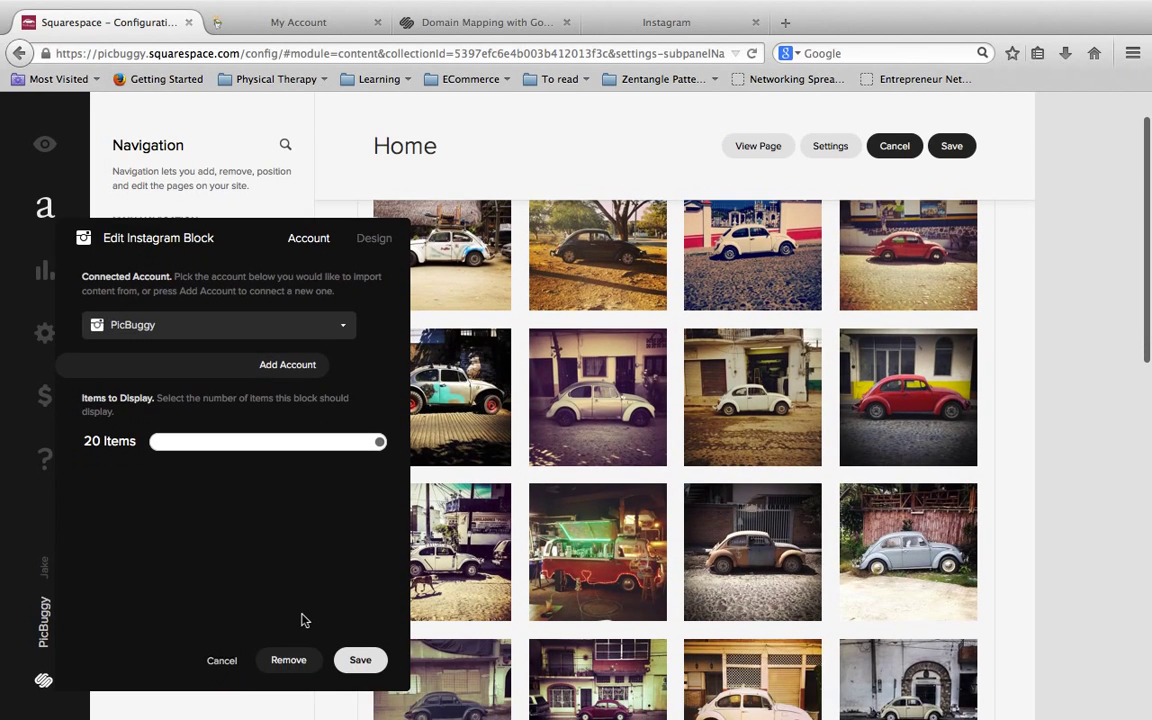
pyautogui.click(362, 661)
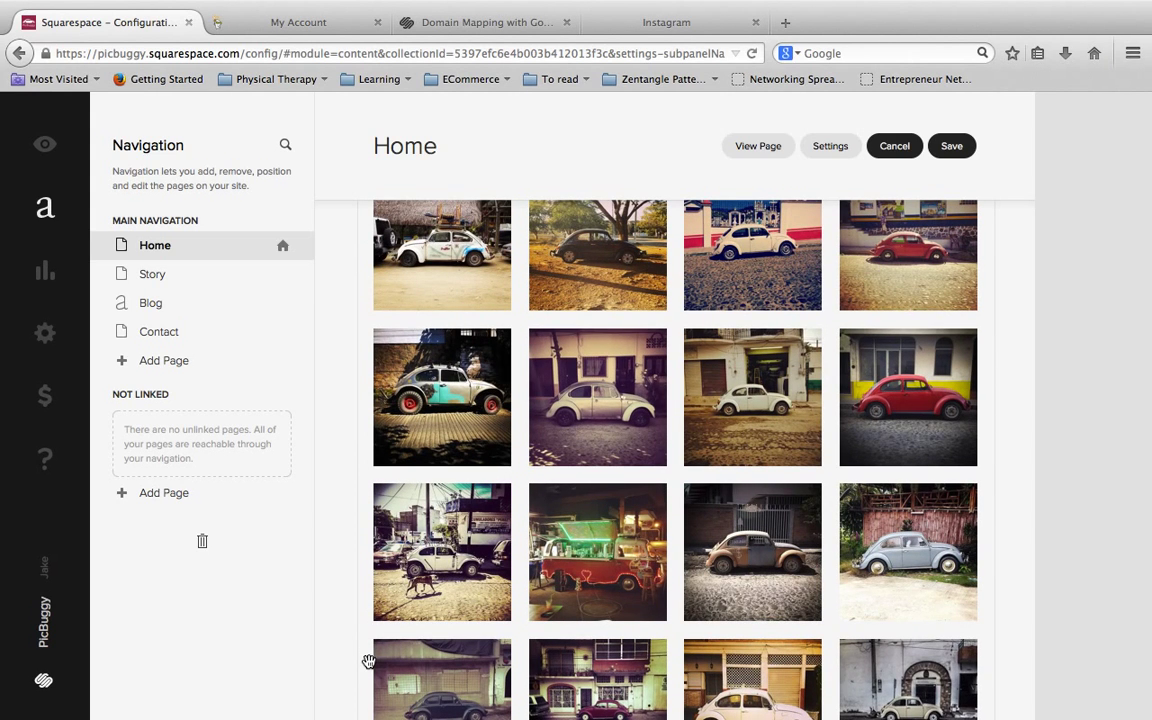
pyautogui.scroll(2, 571, 518)
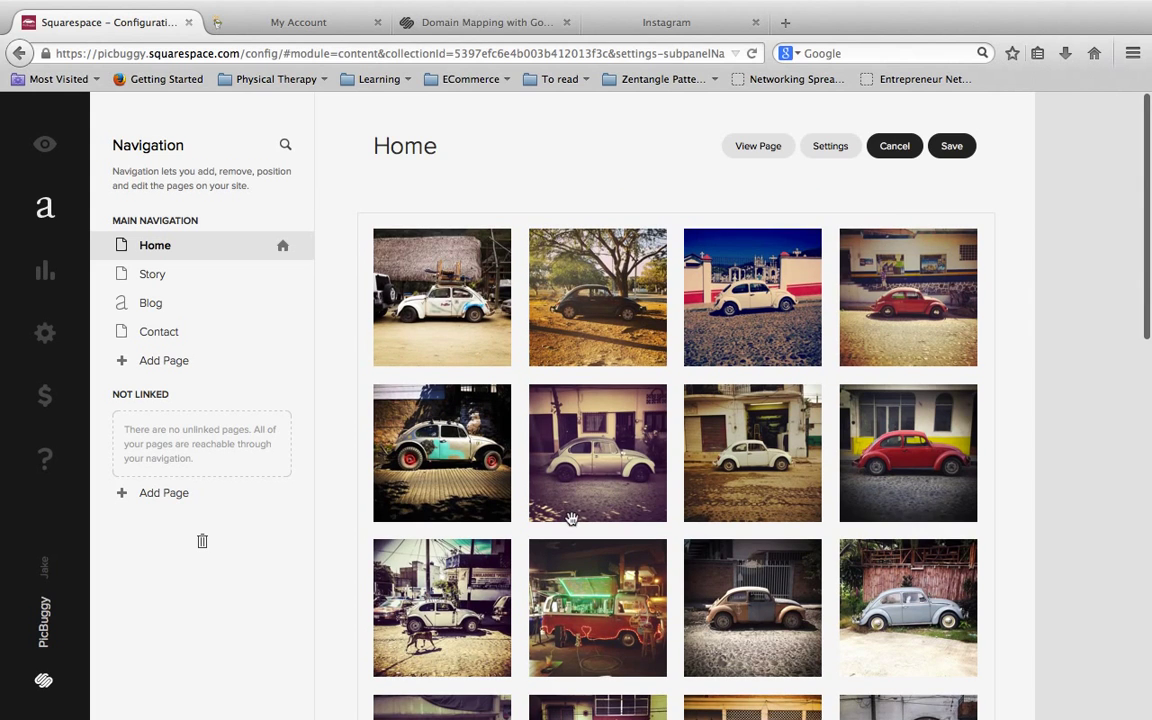